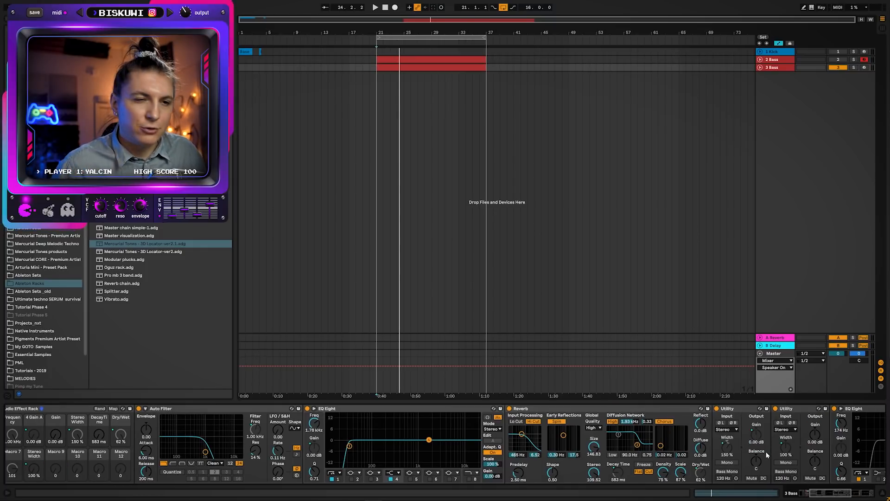
# Step: Play the bass loop and audition the locator rack's Push front macro by raising it above 0 dB
pyautogui.click(809, 493)
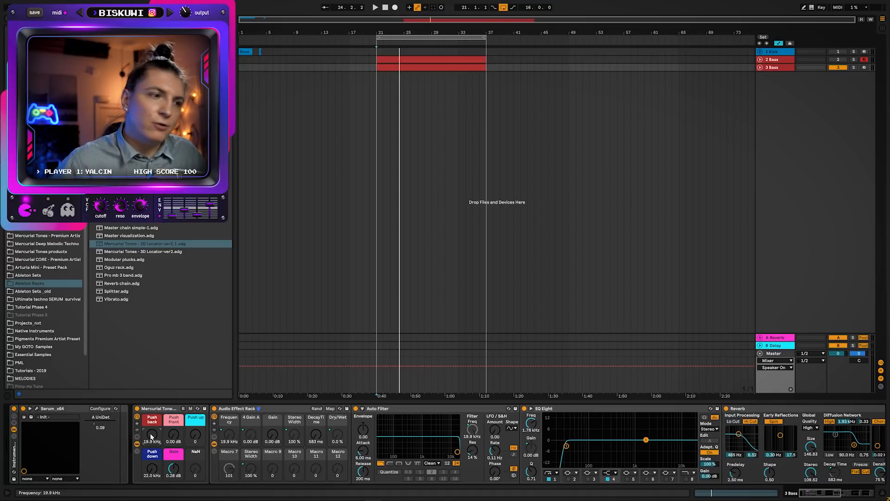
pyautogui.press('space')
pyautogui.moveTo(176, 440); pyautogui.dragTo(176, 431)
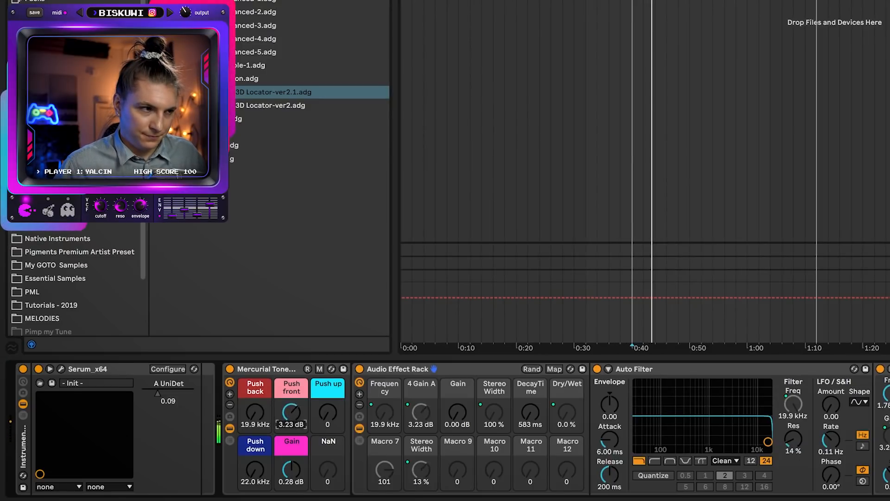
pyautogui.moveTo(292, 421); pyautogui.dragTo(293, 417)
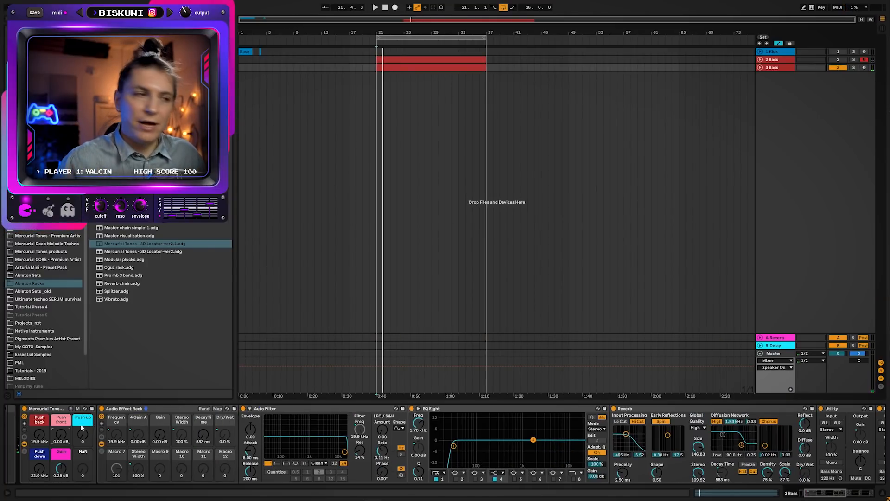
# Step: Audition the locator rack's Push up and Push down macros on the bass during playback
pyautogui.press('space')
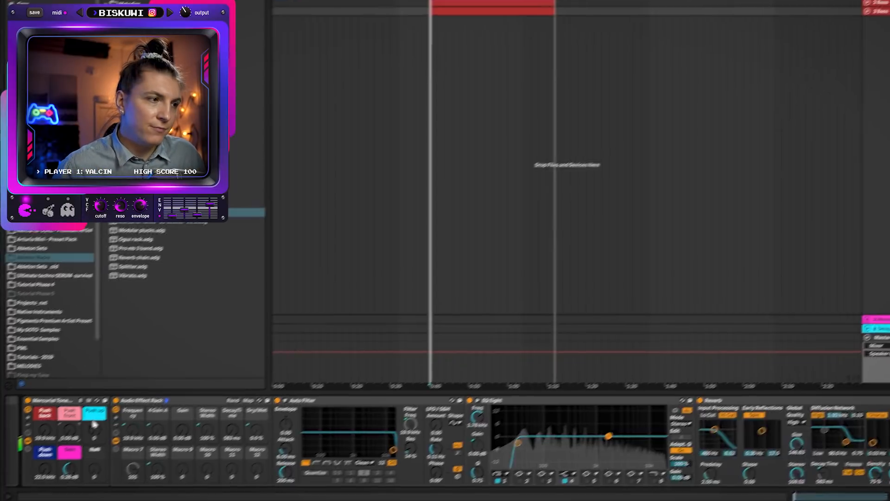
pyautogui.moveTo(83, 433); pyautogui.dragTo(83, 412)
pyautogui.moveTo(138, 411); pyautogui.dragTo(138, 393)
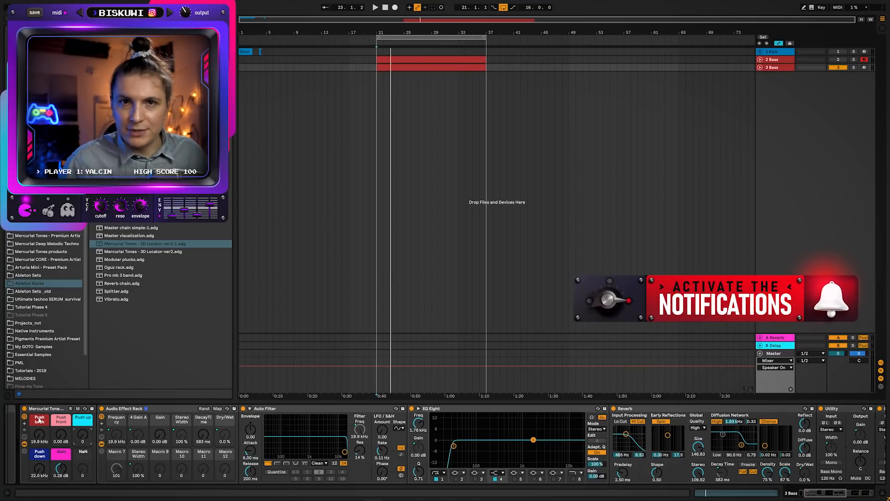
pyautogui.press('space')
pyautogui.moveTo(39, 468); pyautogui.dragTo(65, 481)
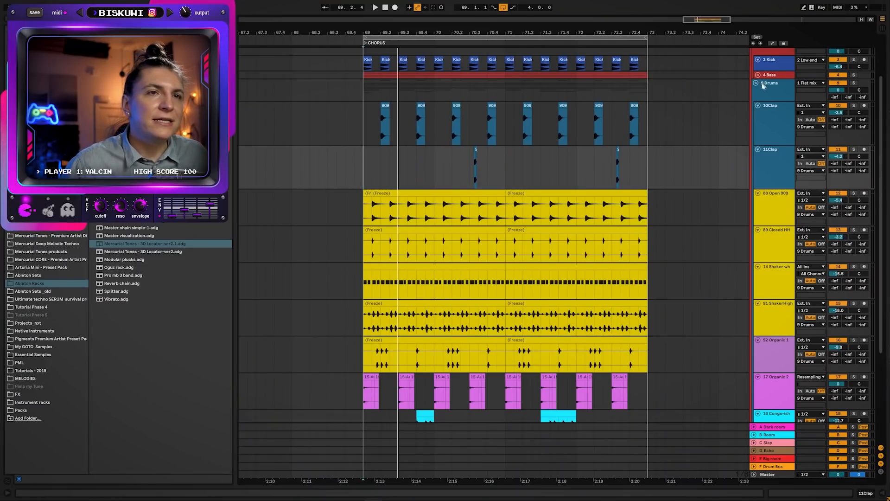
# Step: Zoom in on the chorus in the Drums group and select the 909 clap clip within a two-beat loop from 70.3.1
pyautogui.click(764, 86)
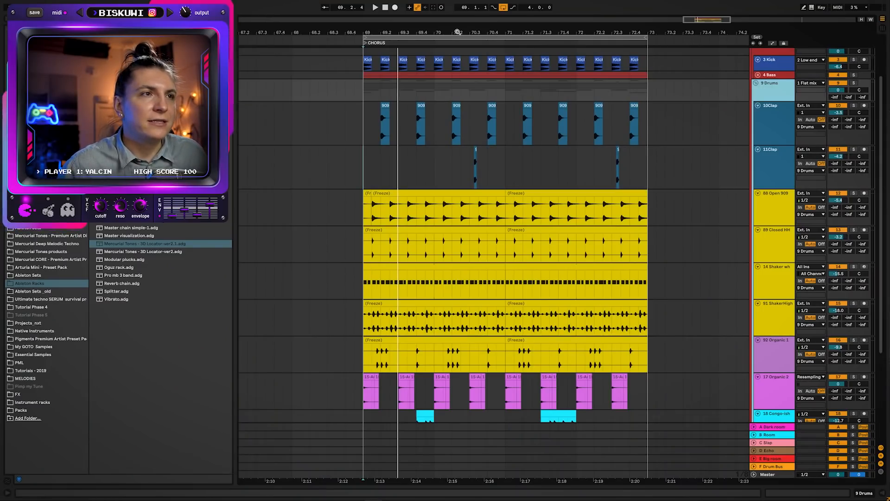
pyautogui.moveTo(458, 32); pyautogui.dragTo(458, 56)
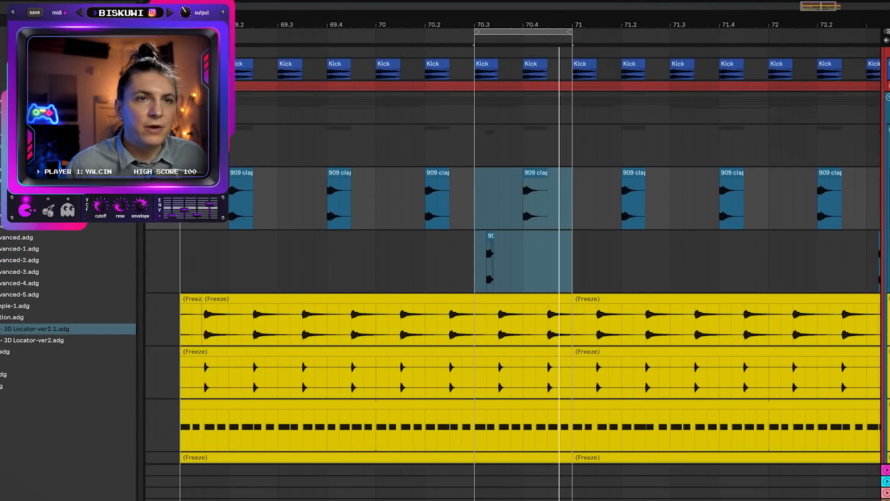
pyautogui.click(534, 214)
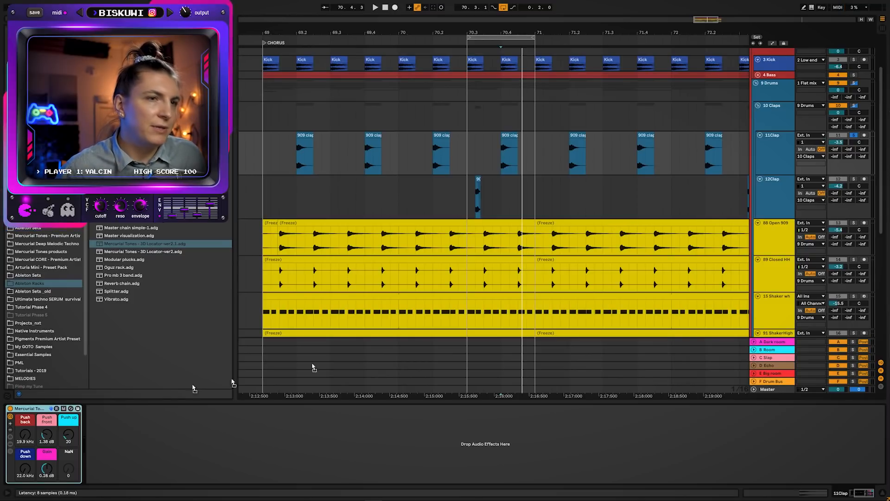
# Step: Set the second clap's locator rack to Push back 8.14 kHz, Push down 9.74 kHz and Gain 1.93 dB during playback, and solo the Claps group
pyautogui.click(457, 215)
pyautogui.press('space')
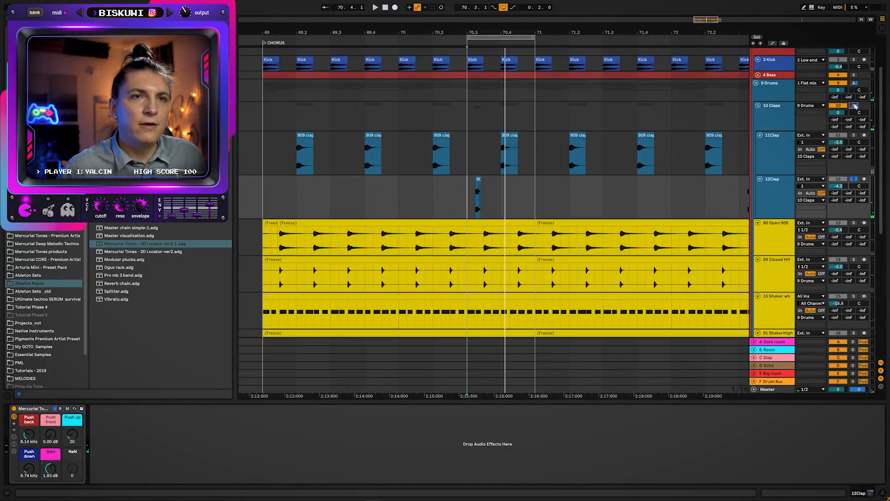
pyautogui.click(855, 105)
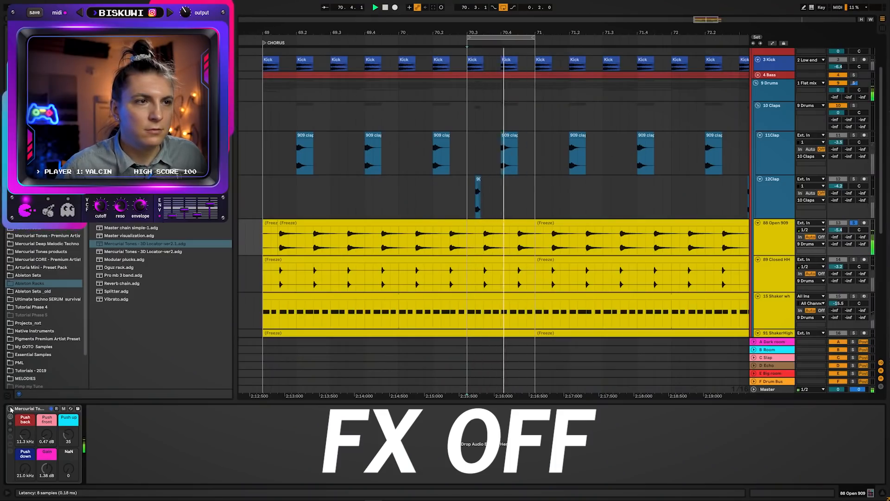
# Step: Switch the locator rack on the Open 909 track back on after comparing it bypassed
pyautogui.click(10, 409)
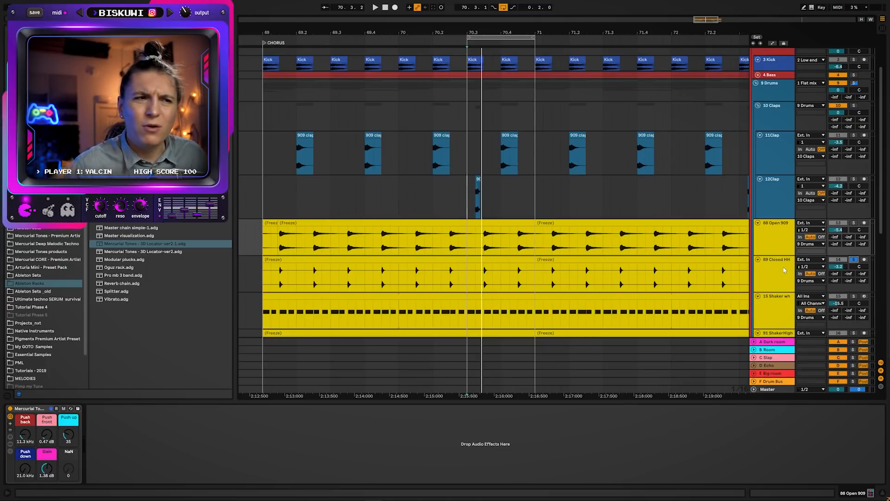
# Step: Set the Closed HH track's locator rack to Push front 5.00 dB, Push up 44 and Gain -3.03 dB, comparing it with the rack bypassed
pyautogui.click(834, 268)
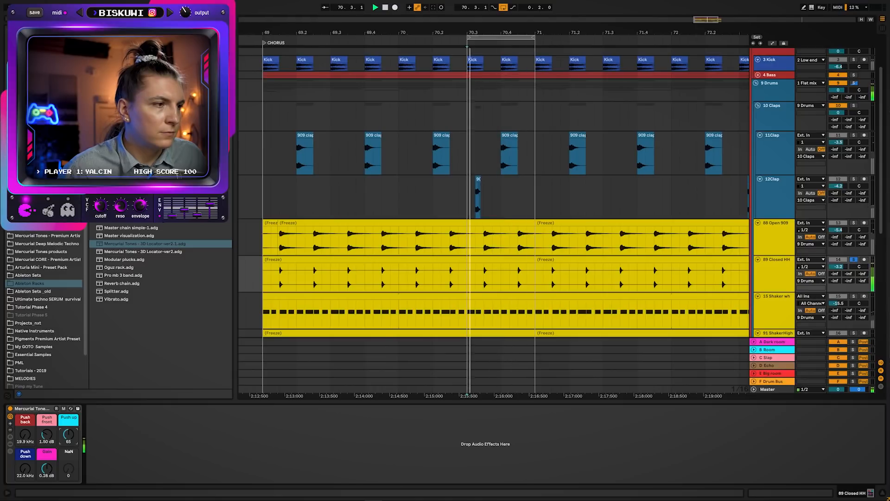
pyautogui.moveTo(68, 434); pyautogui.dragTo(46, 428)
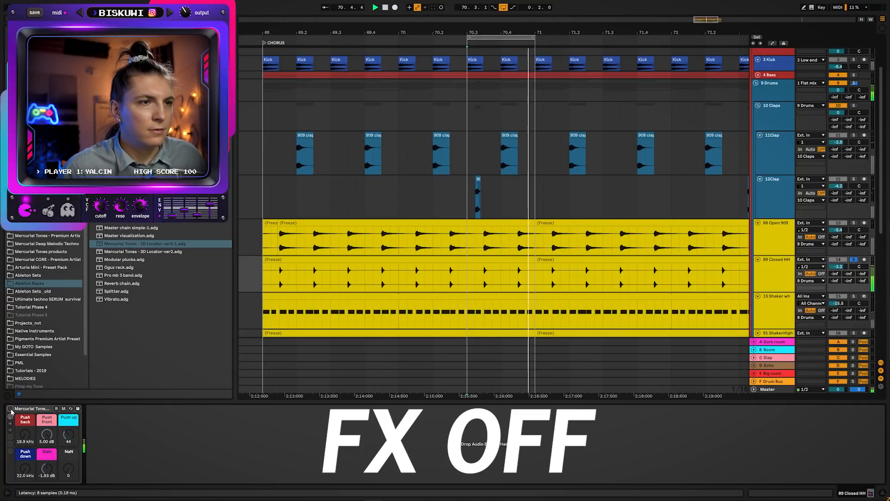
pyautogui.click(10, 408)
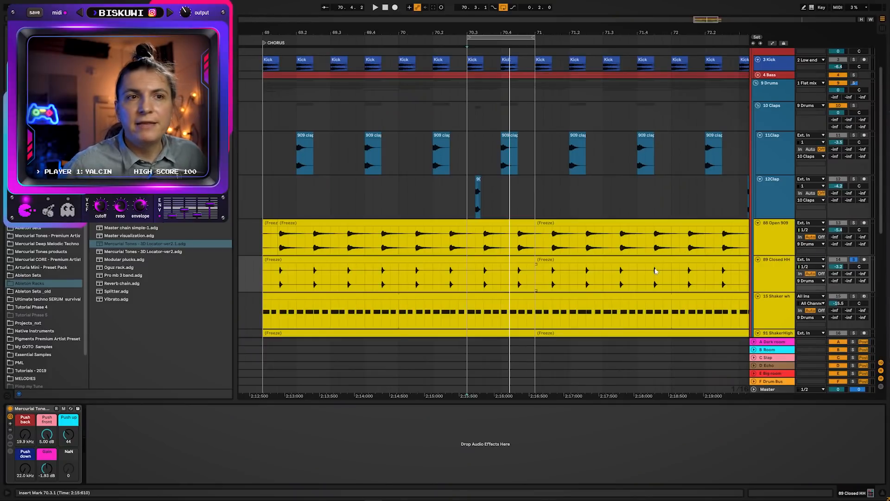
pyautogui.press('space')
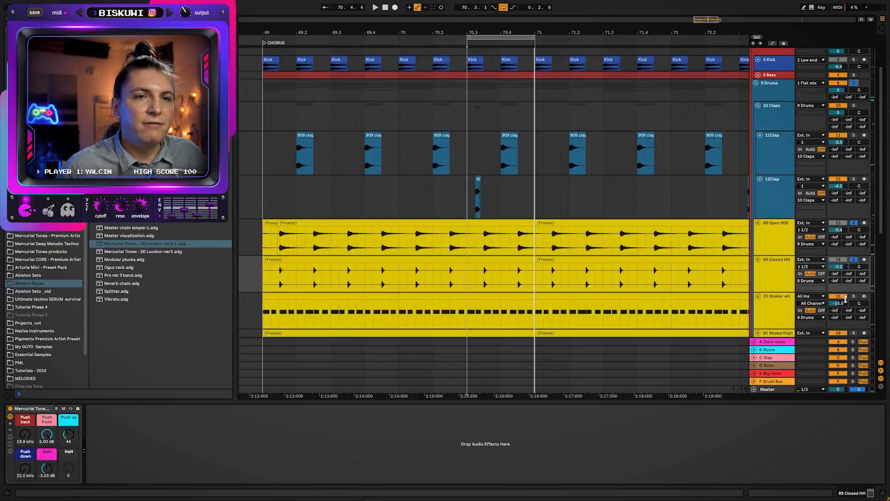
# Step: Solo the white-noise Shaker track and close its stereo imager plug-in window
pyautogui.click(853, 297)
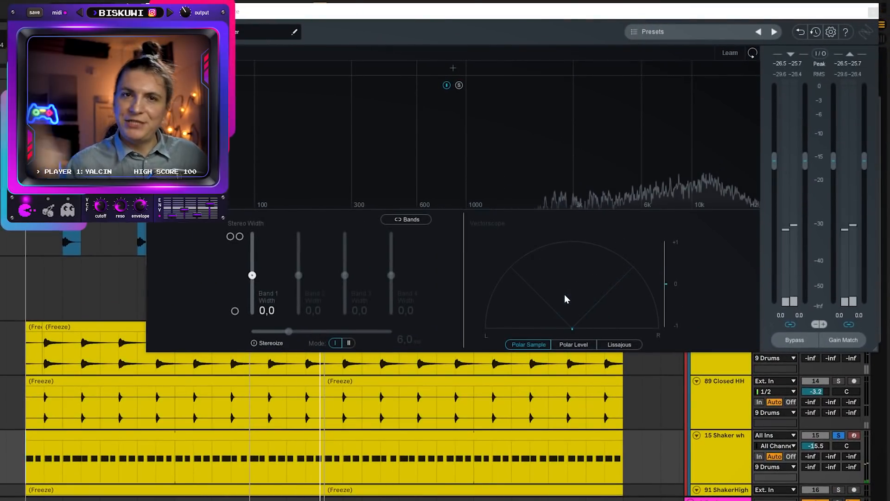
pyautogui.click(872, 14)
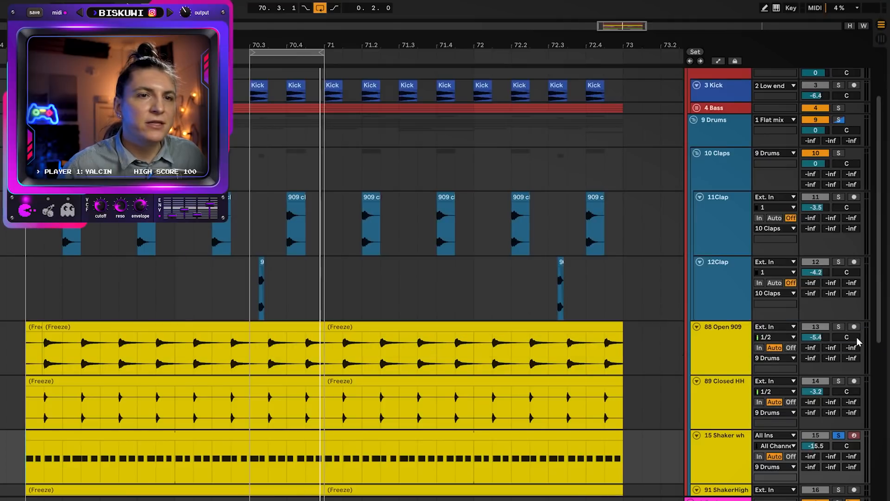
# Step: Play the soloed ShakerHigh track with its locator rack at Push front 2.28 dB and Push up 27, comparing it bypassed and switched on
pyautogui.scroll(-2, 855, 259)
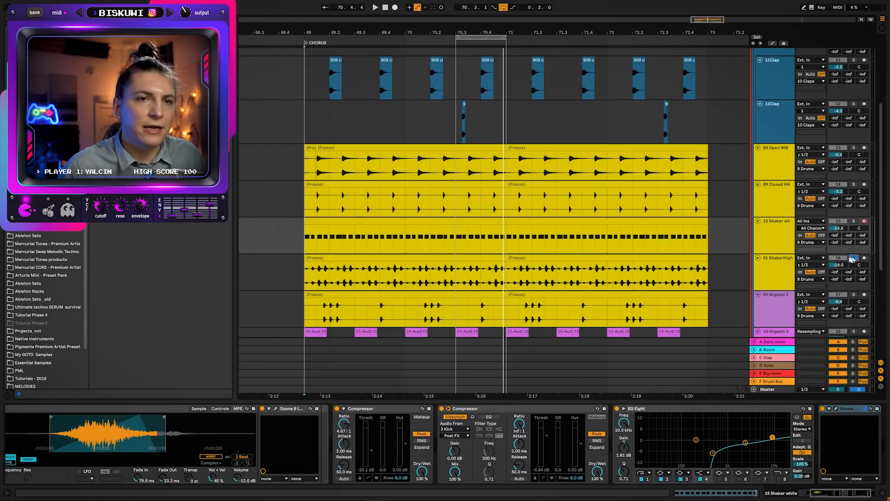
pyautogui.press('space')
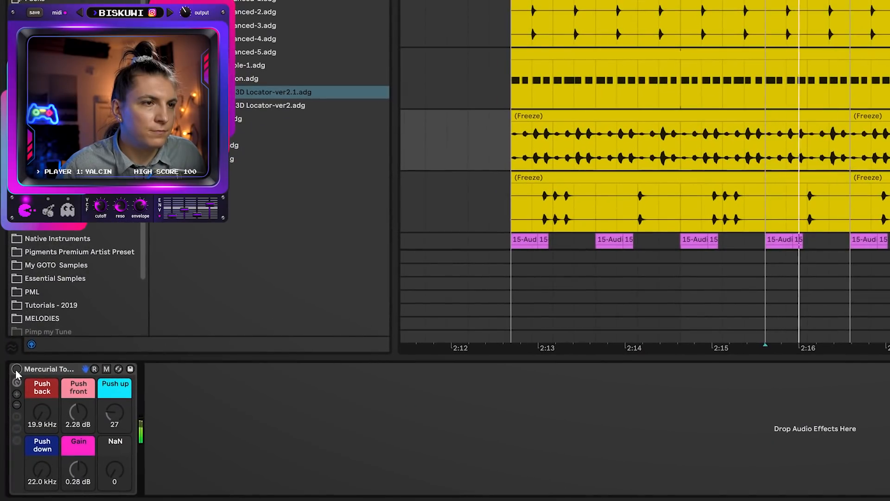
pyautogui.click(16, 369)
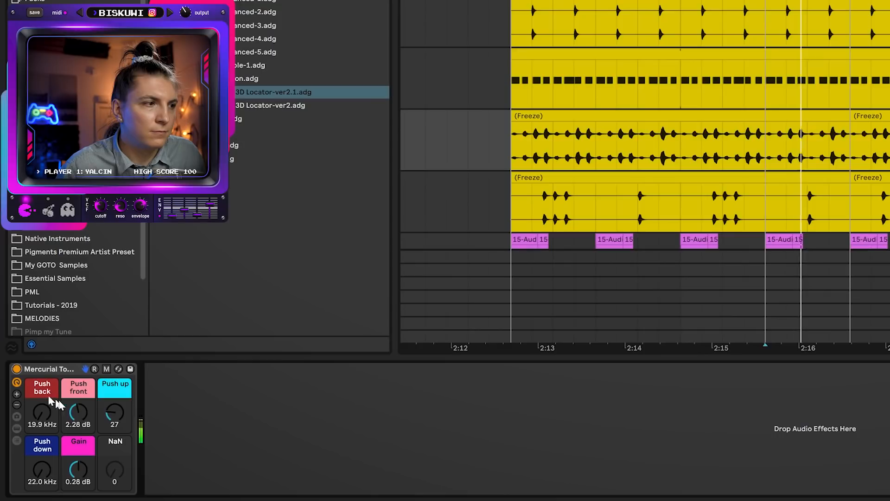
# Step: Solo the Organic 1 and Organic 2 tracks and pan them to 20R and 20L
pyautogui.scroll(3, 723, 260)
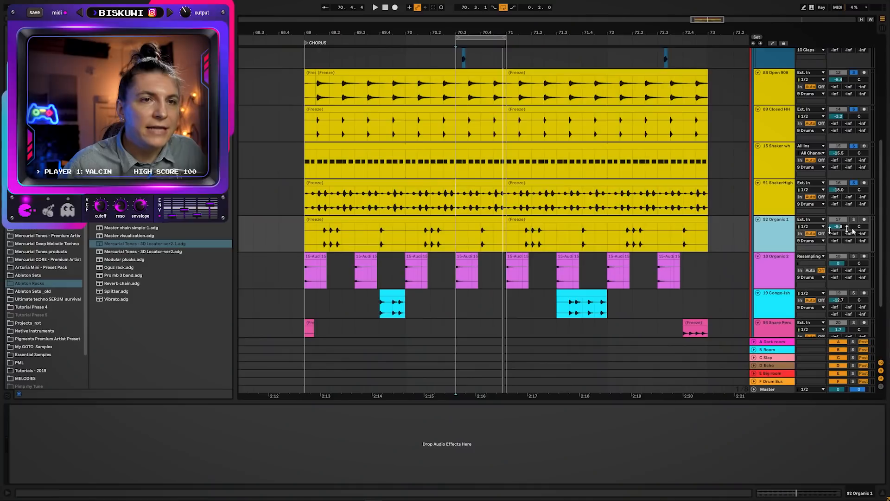
pyautogui.click(854, 219)
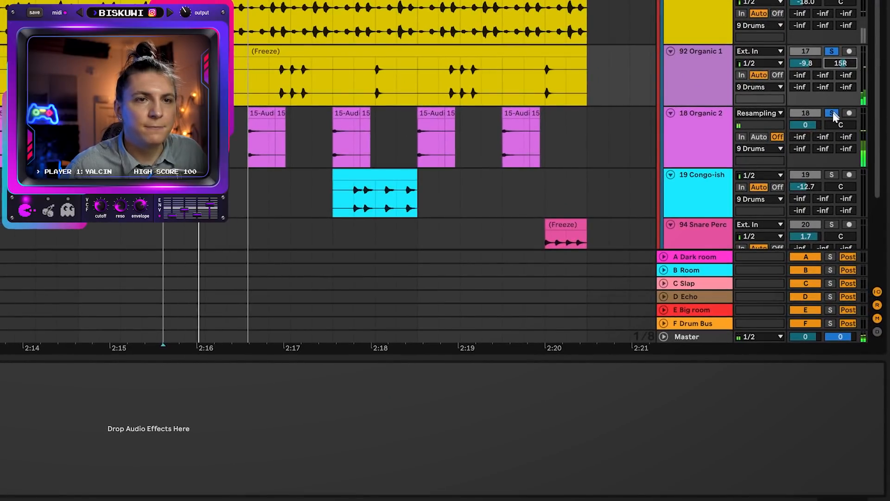
pyautogui.moveTo(839, 126); pyautogui.dragTo(839, 135)
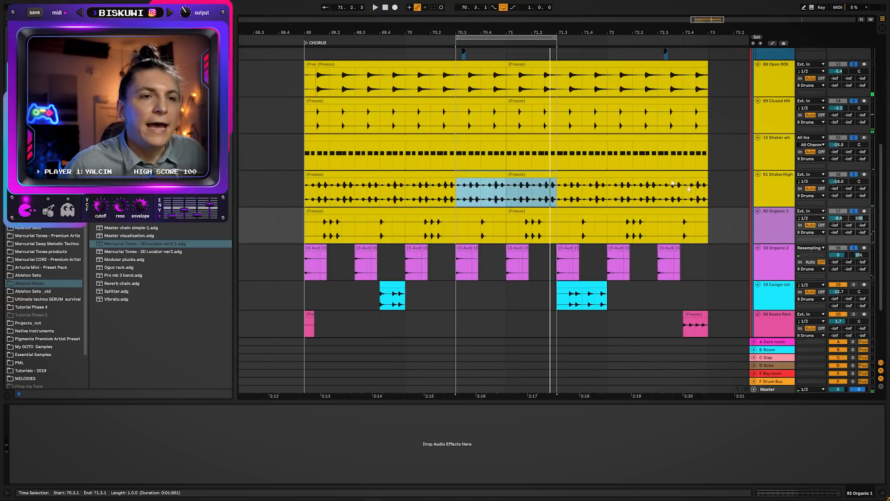
# Step: Loop the soloed Congo-ish hits from 71.3.1 and set their locator rack to Push down 4.98 kHz and Gain -6.34 dB
pyautogui.scroll(-3, 849, 239)
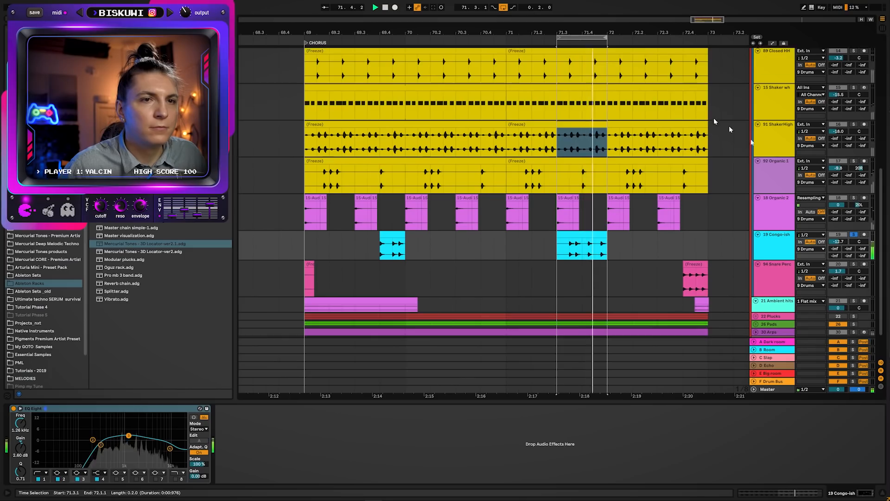
pyautogui.scroll(-1, 855, 227)
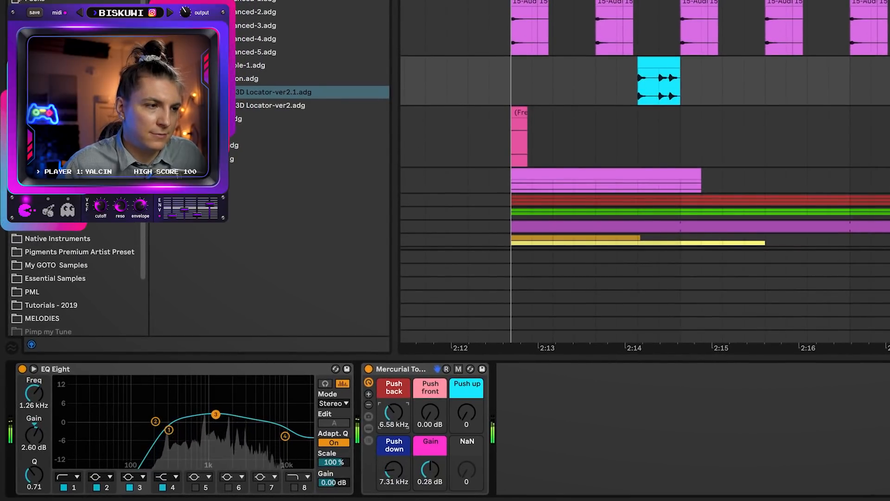
pyautogui.scroll(5, 646, 125)
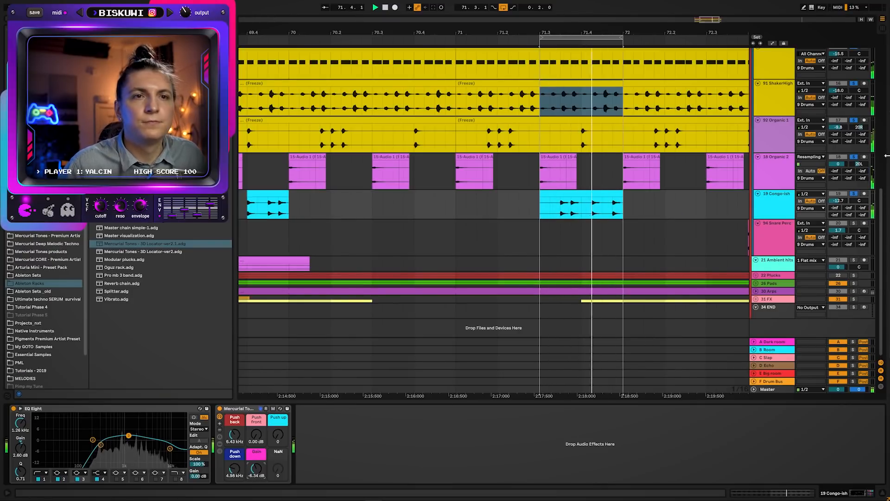
# Step: Examine the effects on the Room, Slap, Echo, Big room, Drum Bus and Dark room return tracks
pyautogui.click(779, 343)
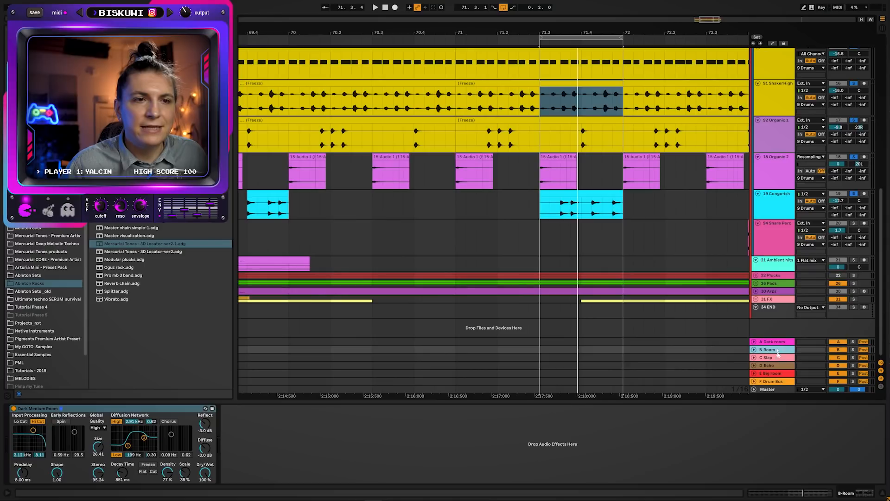
pyautogui.click(777, 358)
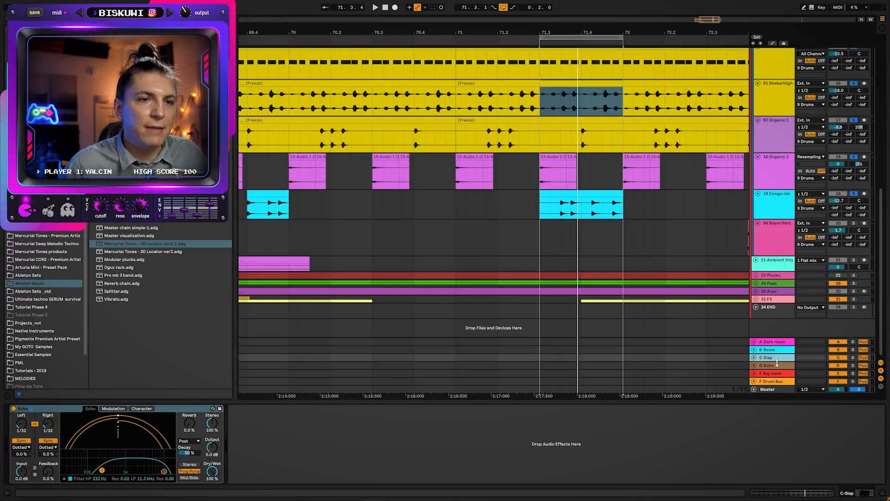
pyautogui.click(777, 366)
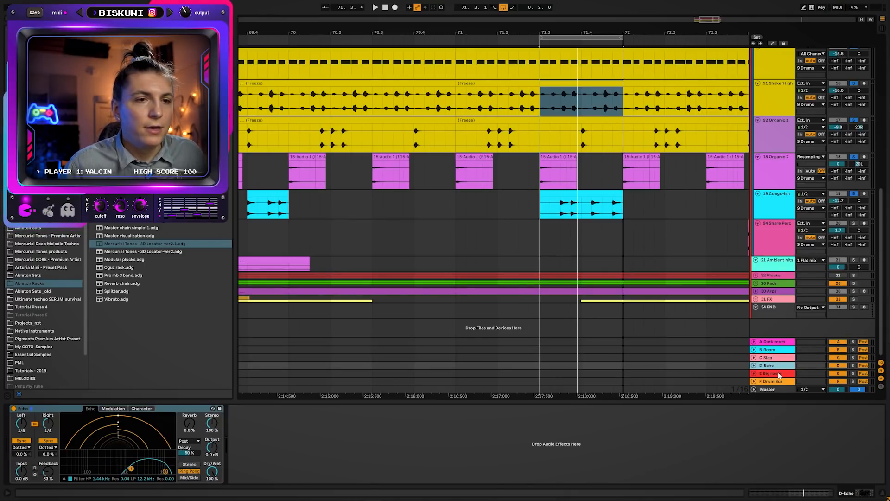
pyautogui.click(780, 374)
pyautogui.click(780, 381)
pyautogui.click(780, 344)
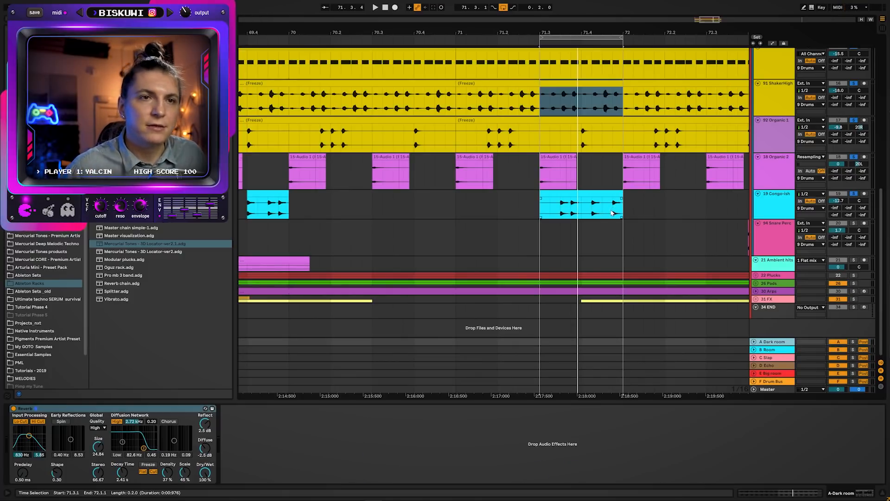
# Step: Send the Congo-ish track to the Dark room return at -12.2 dB during playback
pyautogui.press('space')
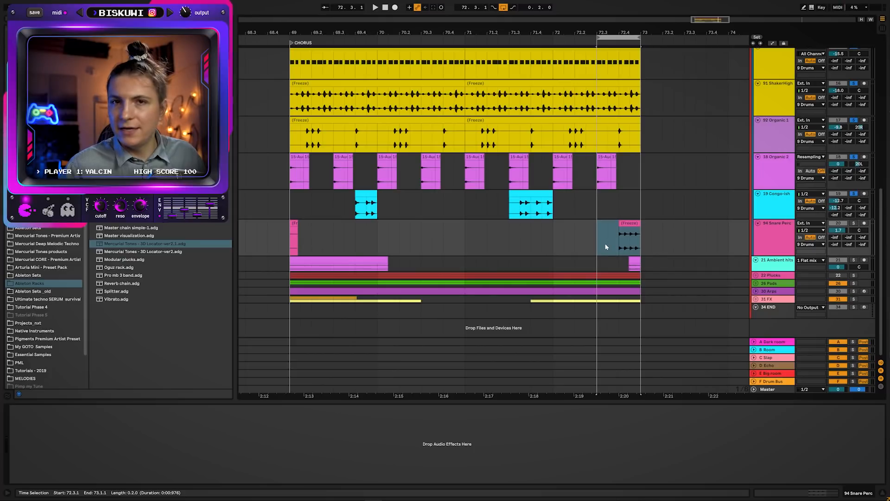
# Step: Audition the soloed Snare Perc fill looped from 72.3.1 and add the Mercurial Tones 3D Locator ver2.1 rack to its track, with its device view collapsed
pyautogui.press('space')
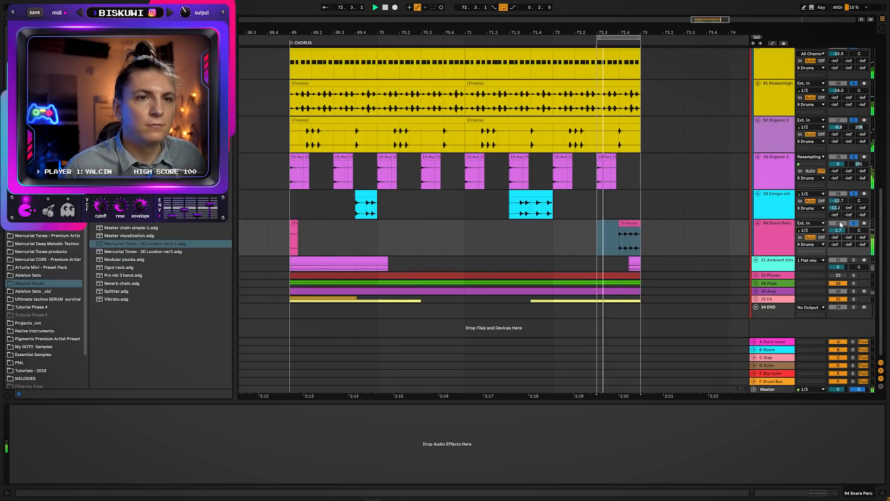
pyautogui.press('space')
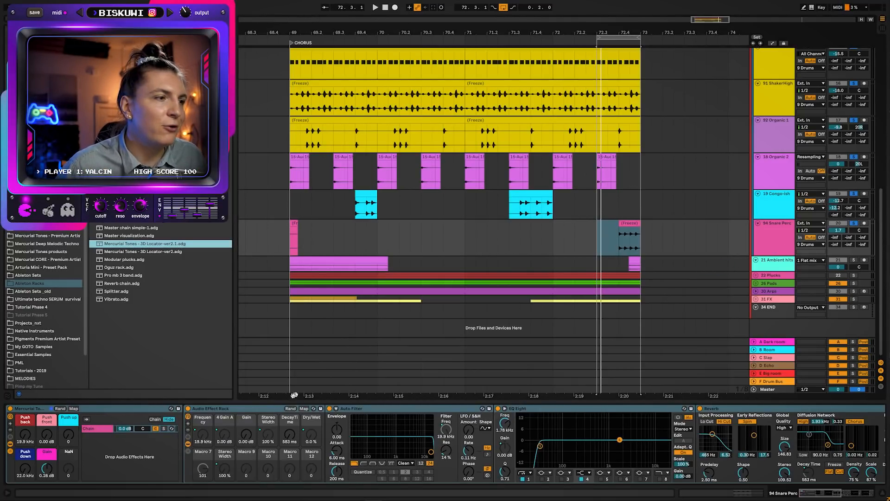
pyautogui.click(10, 444)
pyautogui.click(25, 434)
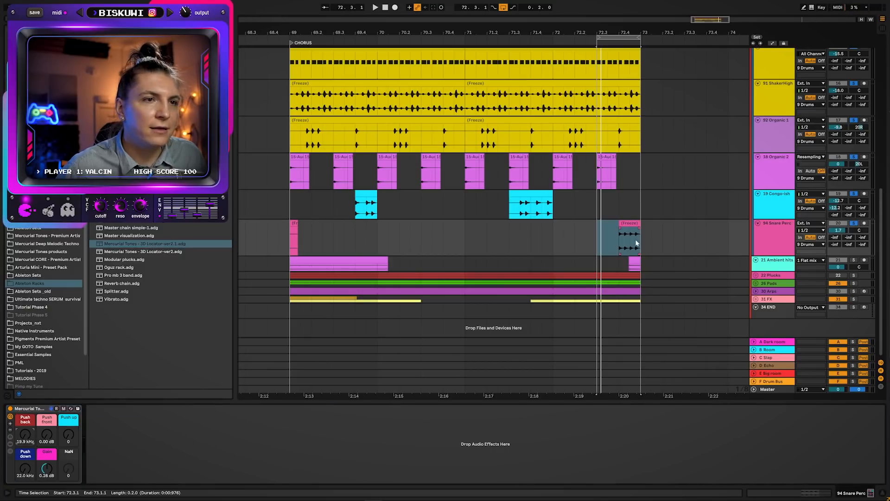
# Step: Automate the Snare Perc locator over the fill at 72.4, ramping Push back up from 3.25 kHz and Push front up from 0 dB
pyautogui.press('a')
pyautogui.click(621, 239)
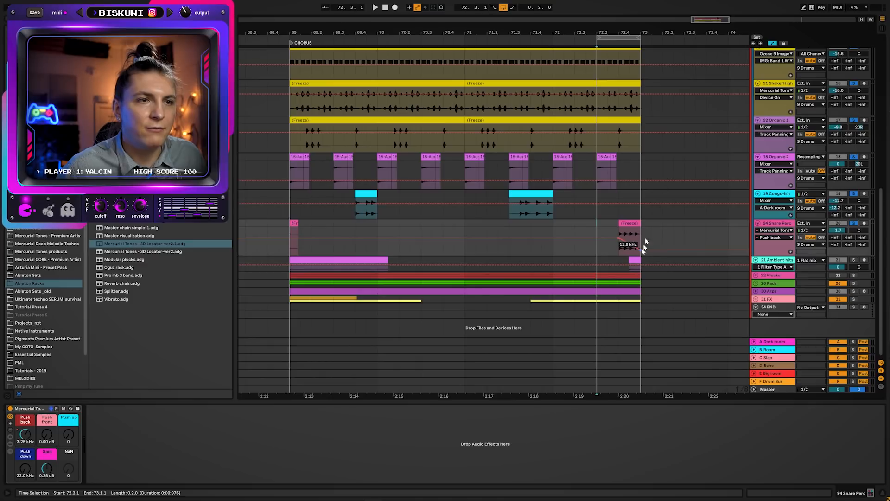
pyautogui.scroll(3, 632, 248)
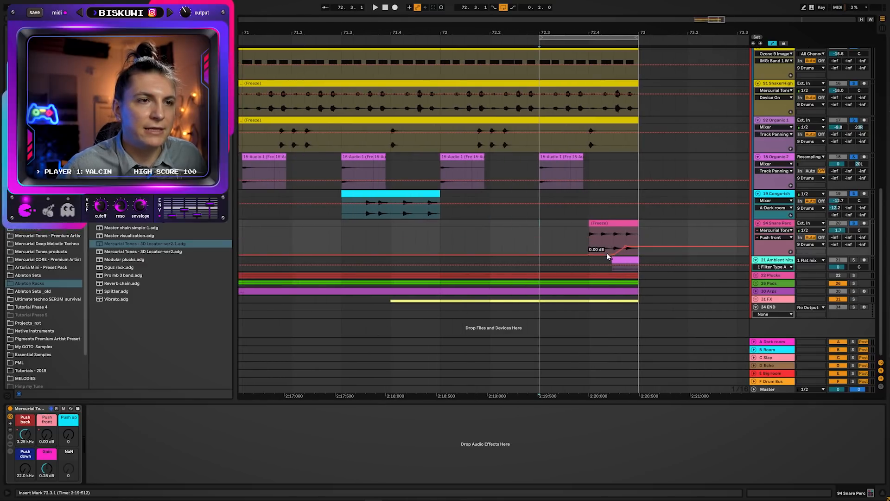
pyautogui.click(591, 242)
pyautogui.press('space')
pyautogui.moveTo(638, 246); pyautogui.dragTo(638, 238)
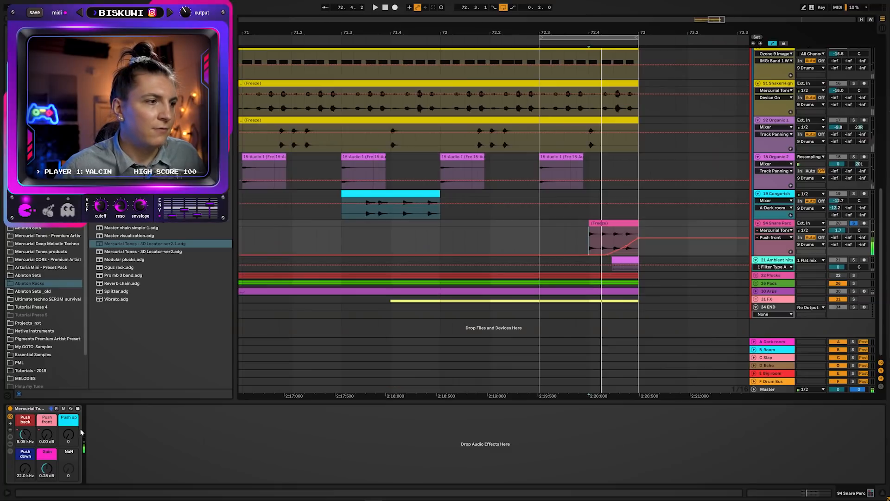
# Step: Automate the Snare Perc locator's Push up to rise from 0 across the fill and audition it in the mix
pyautogui.click(68, 434)
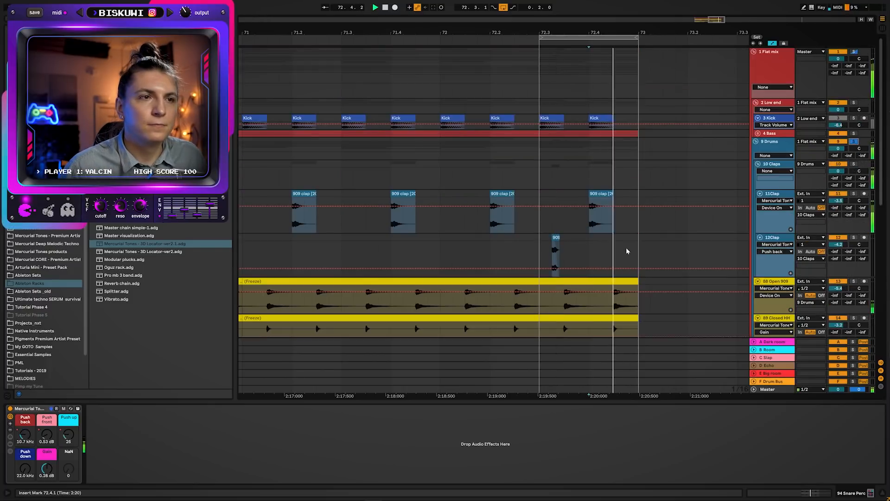
pyautogui.scroll(-5, 627, 251)
pyautogui.scroll(-4, 883, 214)
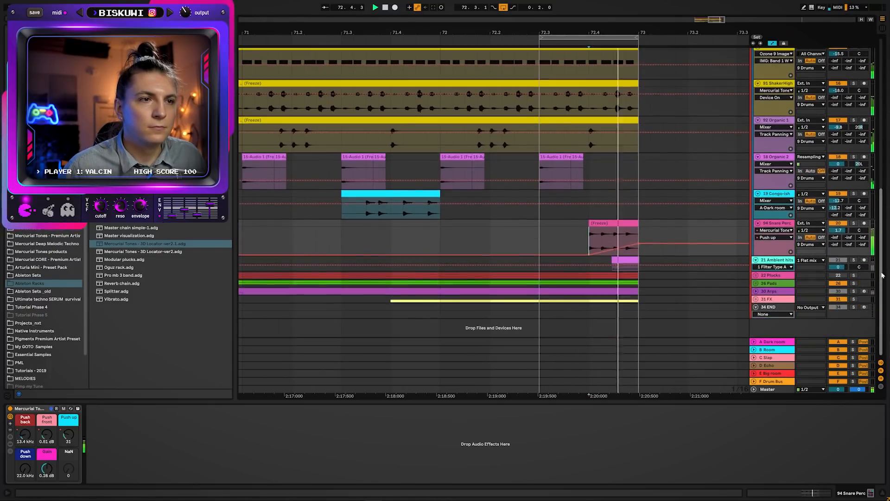
# Step: Solo the Ambient hits track with the four-bar chorus looped, and show the devices on the Congo-ish track
pyautogui.click(624, 285)
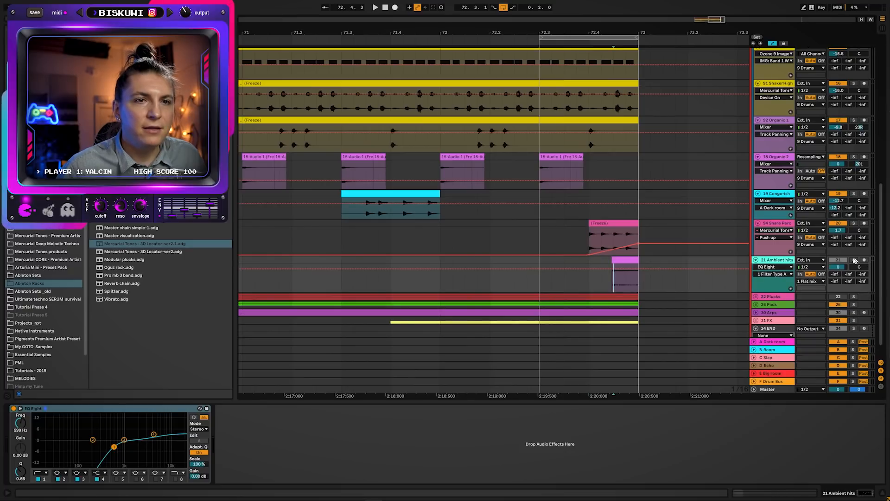
pyautogui.click(854, 260)
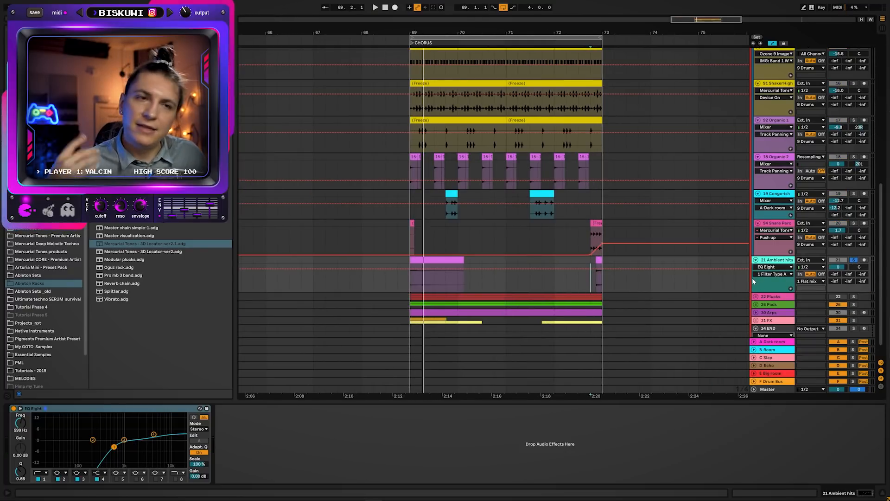
pyautogui.scroll(-1, 675, 76)
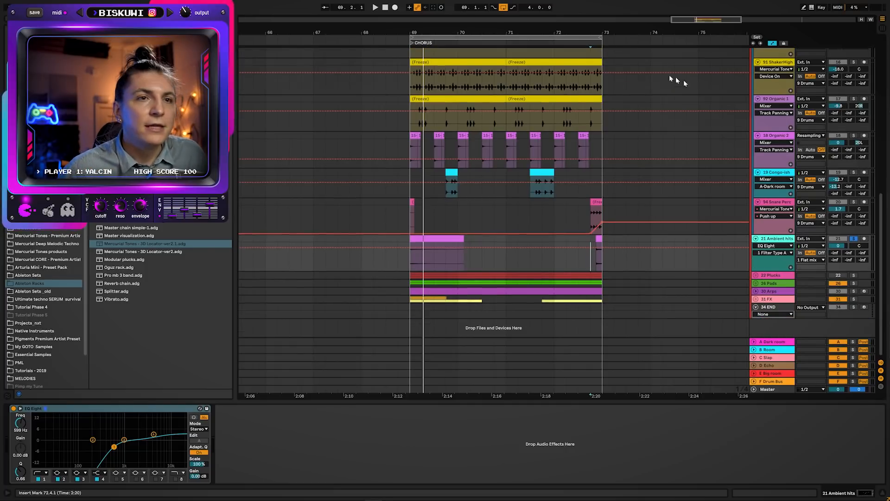
pyautogui.moveTo(533, 32); pyautogui.dragTo(548, 176)
pyautogui.click(550, 193)
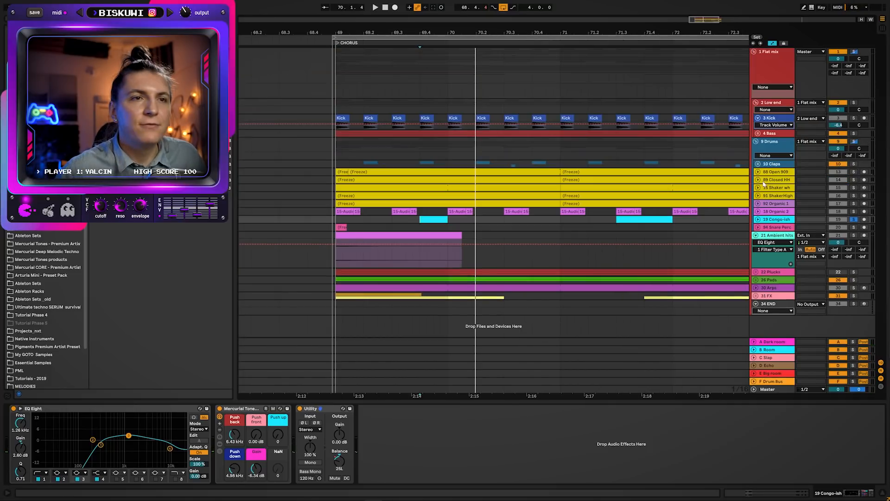
# Step: Unfold the FX group, add the 3D Locator ver2.1 rack to the Noise track and automate its Push front across the chorus, auditioning from 69.1.1
pyautogui.click(756, 296)
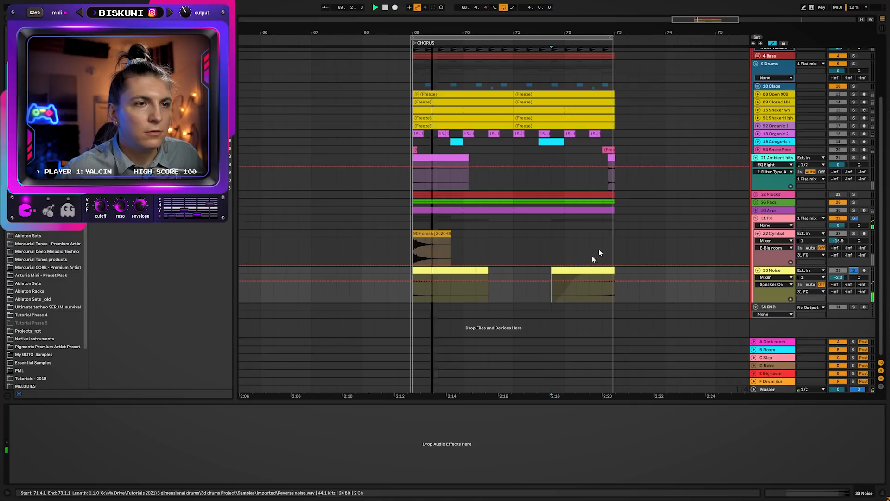
pyautogui.click(778, 273)
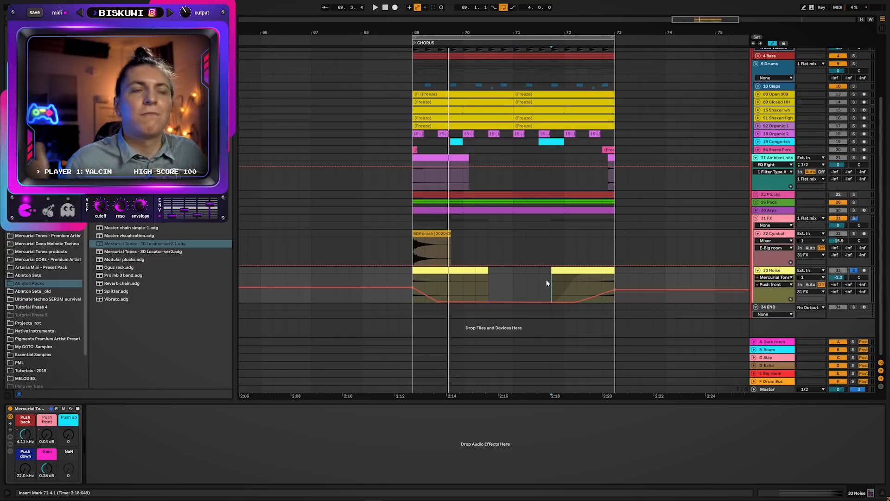
pyautogui.click(410, 250)
pyautogui.press('space')
# Step: Audition the soloed Cymbal track with its 3D Locator rack set to Push front 1.34 dB and Push up 45
pyautogui.click(853, 234)
pyautogui.press('space')
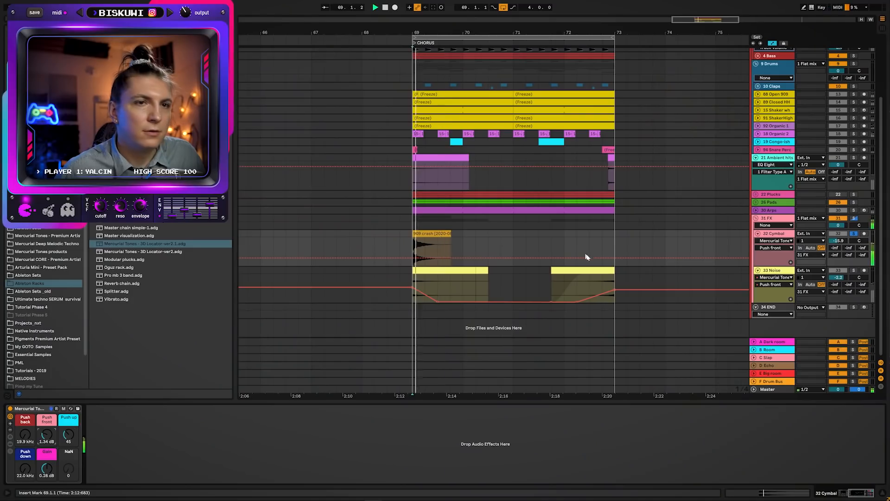
pyautogui.press('space')
# Step: Audition the soloed FX group from the chorus start and from 72.1.1, and the full mix from 69.1.1
pyautogui.click(853, 219)
pyautogui.press('space')
pyautogui.press('space')
pyautogui.click(568, 286)
pyautogui.press('space')
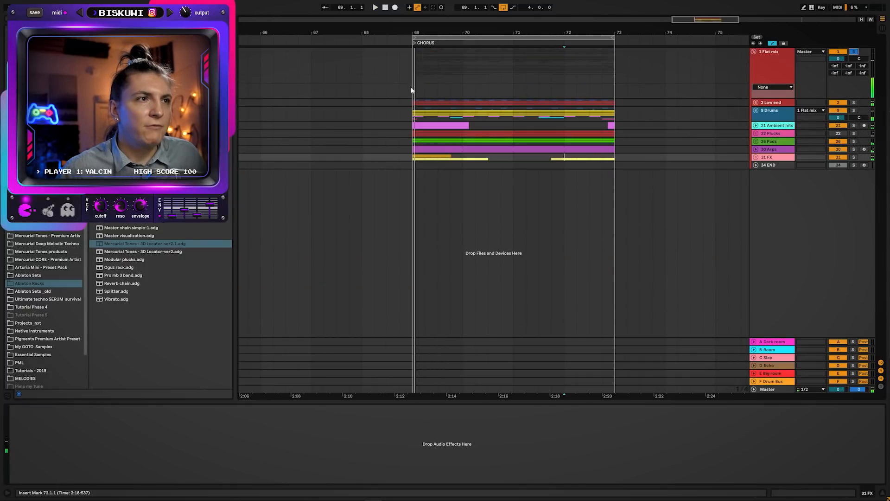
pyautogui.click(411, 90)
pyautogui.press('space')
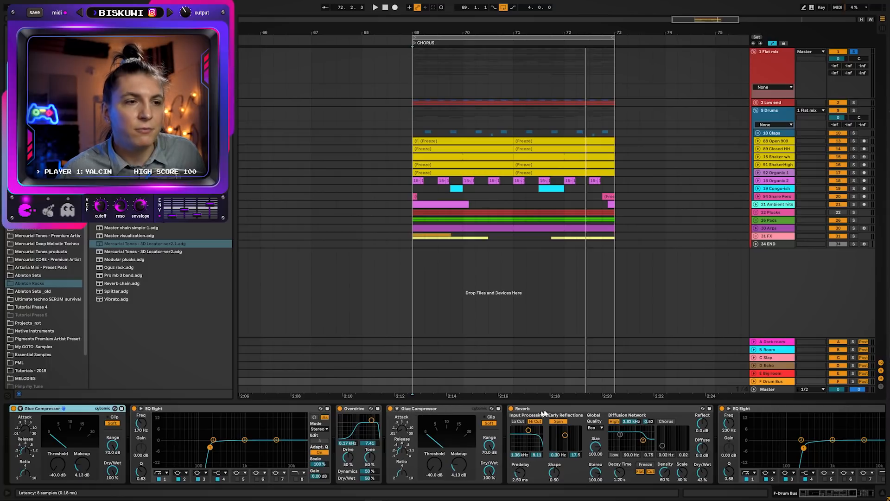
# Step: Review the Drum Bus return's effect chain and send the Drums group to it at -15.6 dB while listening to the return soloed
pyautogui.hscroll(5, 584, 427)
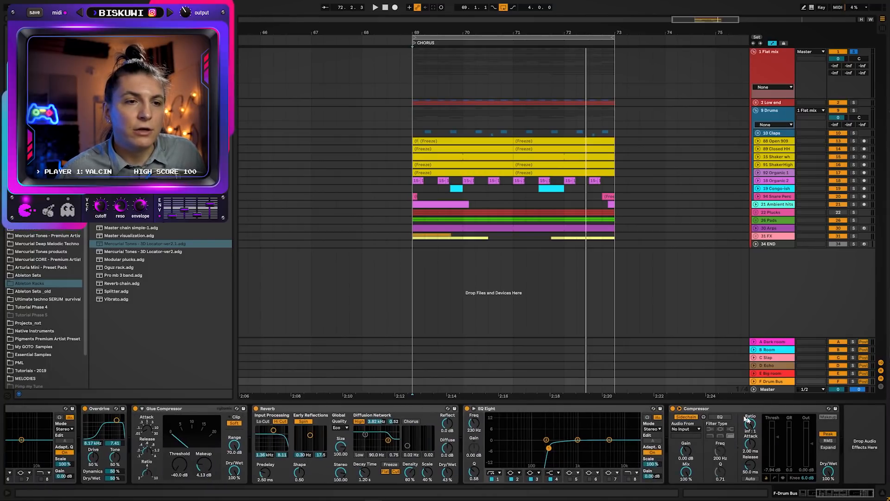
pyautogui.click(692, 430)
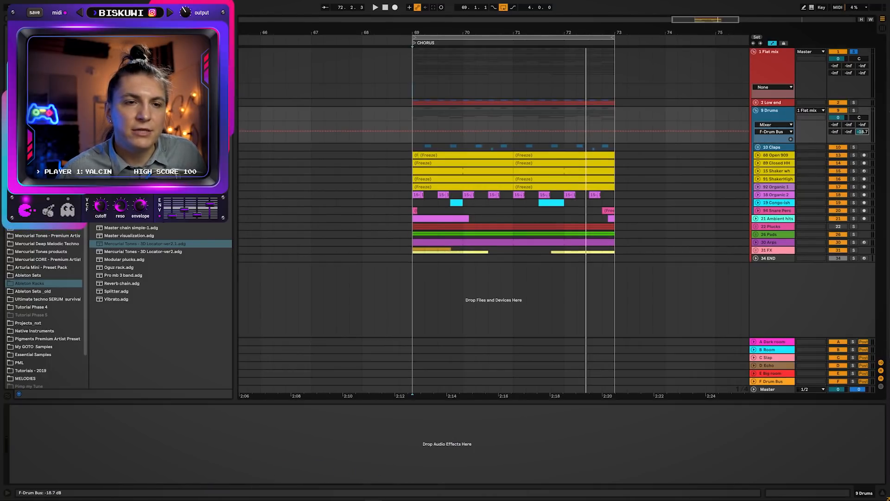
pyautogui.click(852, 382)
pyautogui.press('space')
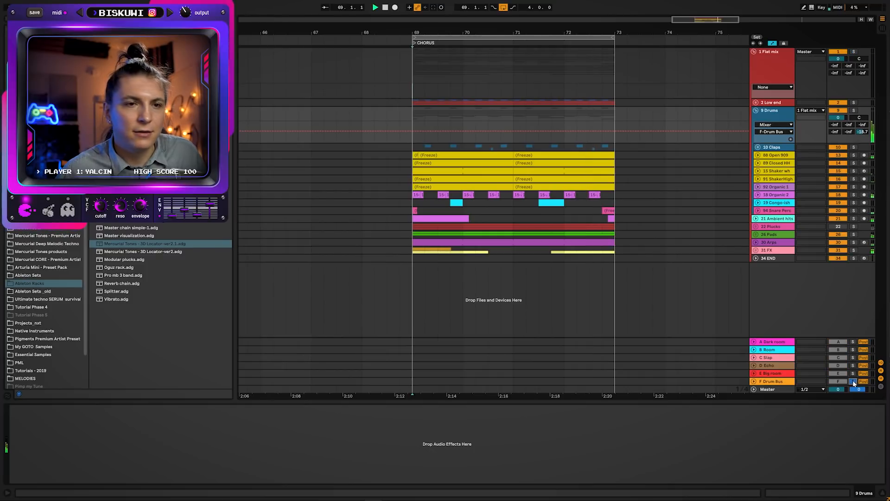
pyautogui.moveTo(862, 132); pyautogui.dragTo(862, 136)
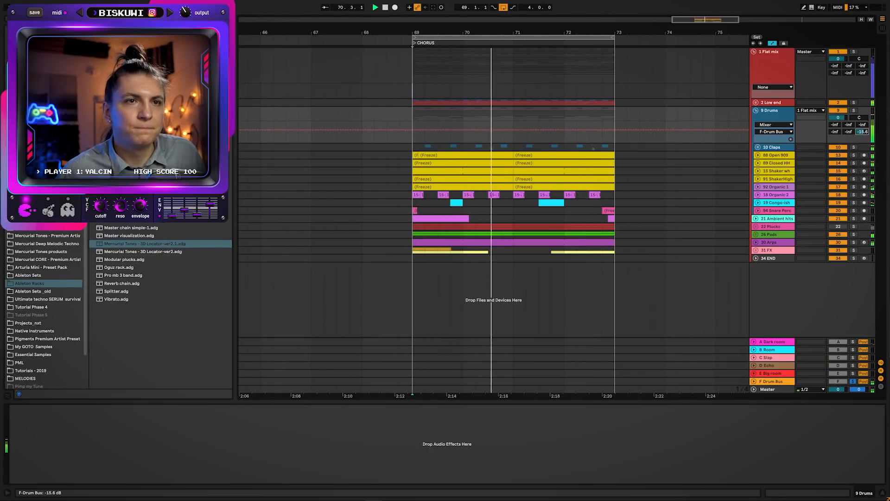
# Step: Set the Drum Bus Reverb to High quality, 679 ms decay and 44% Dry/Wet, and play the chorus with it enabled
pyautogui.click(764, 381)
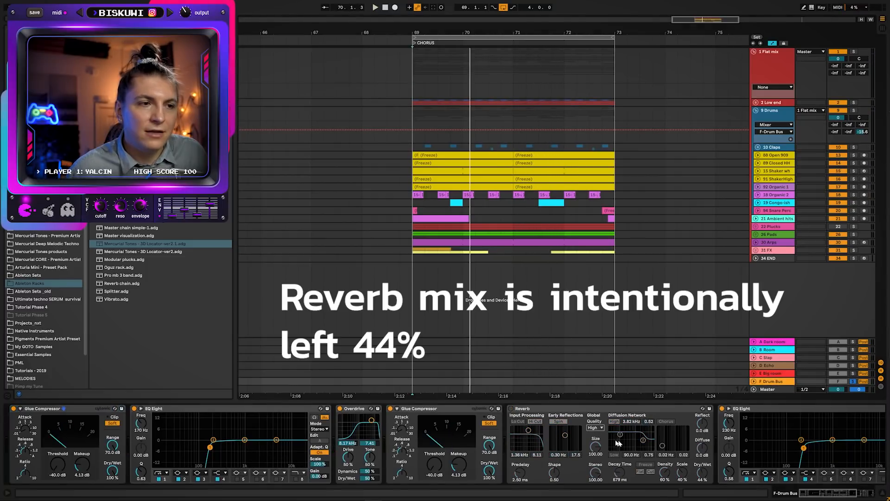
pyautogui.click(511, 409)
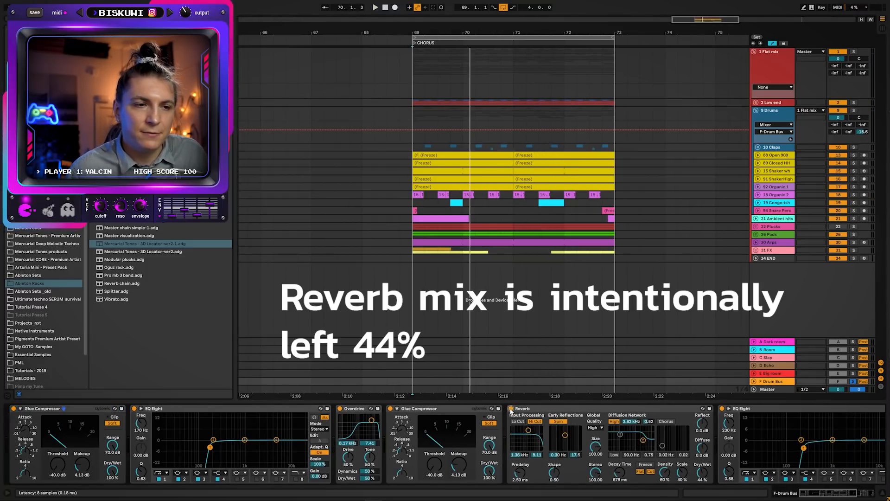
pyautogui.press('space')
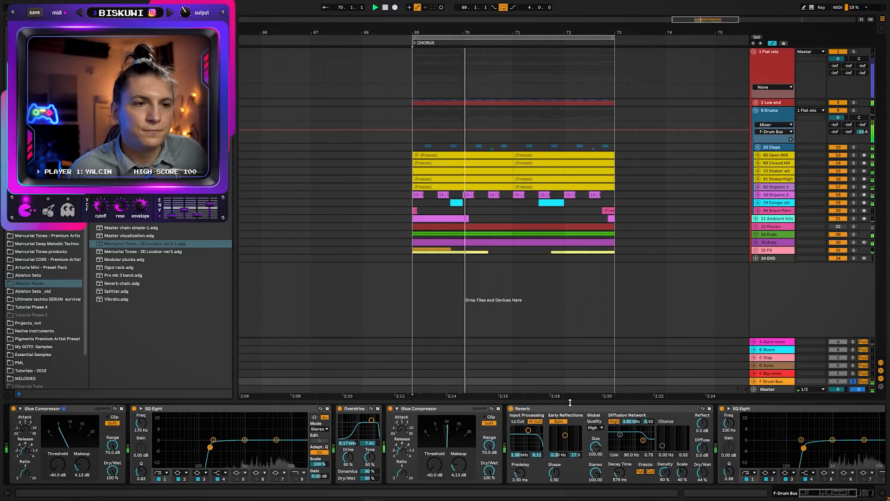
# Step: Solo the Drums group with a higher Drum Bus send, and compare playback with the Drum Bus return off and on
pyautogui.click(853, 110)
pyautogui.press('space')
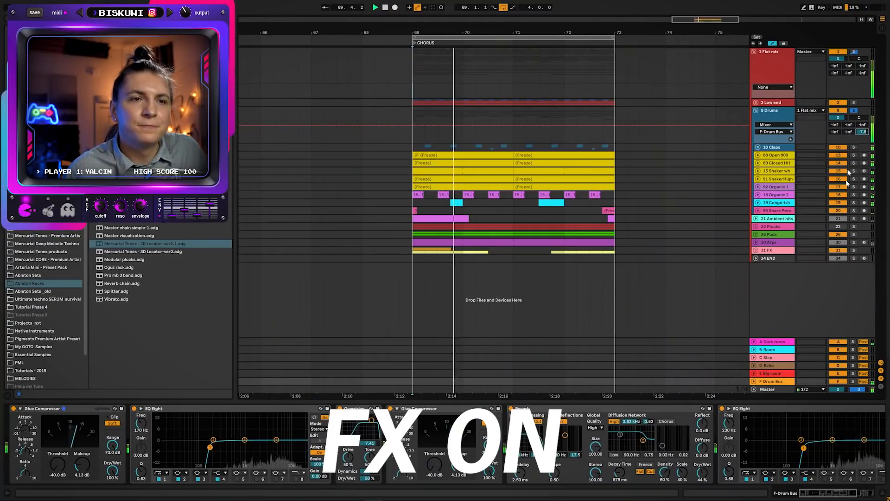
pyautogui.click(839, 381)
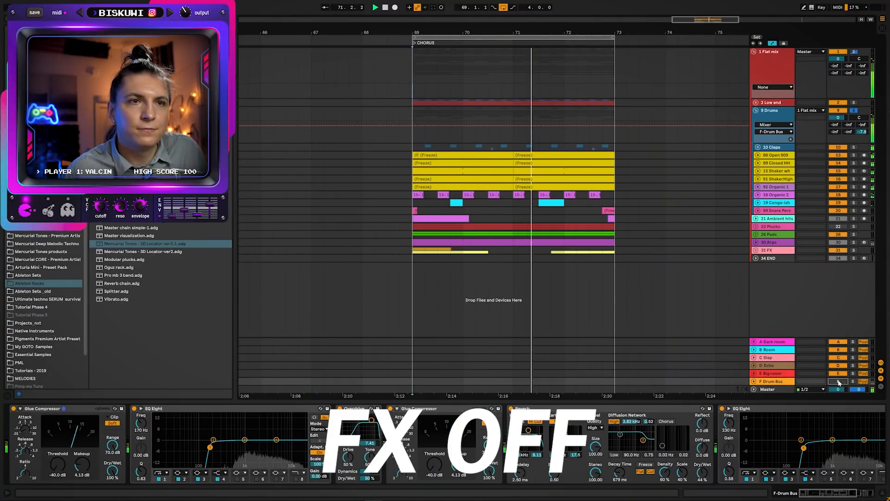
pyautogui.click(838, 381)
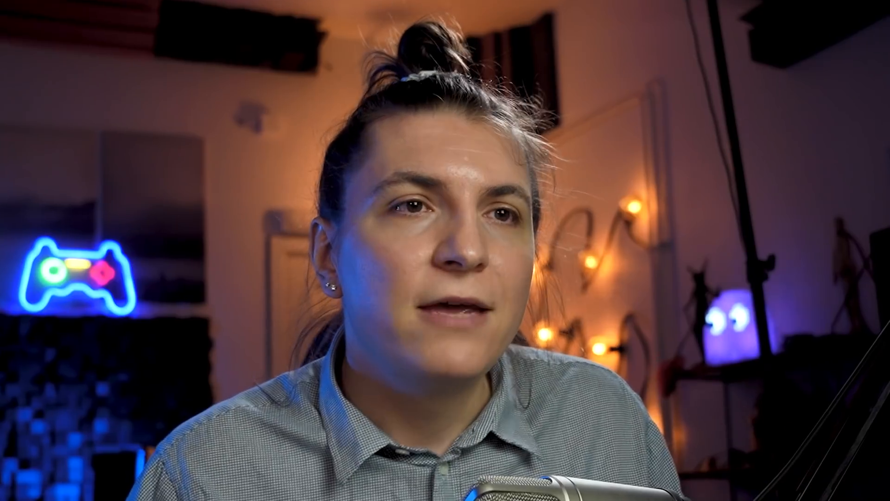